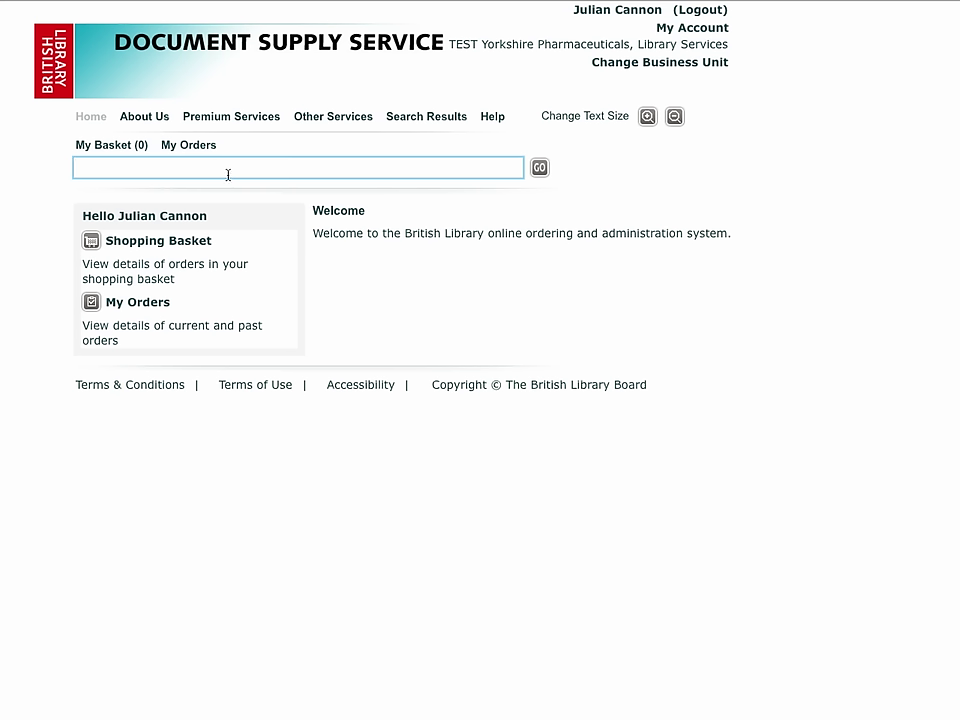
Search the BLDSS catalogue for 'ideas results', returning 4213 matches.
{"action": "type", "text": "ideas results"}
{"action": "key", "text": "Return"}
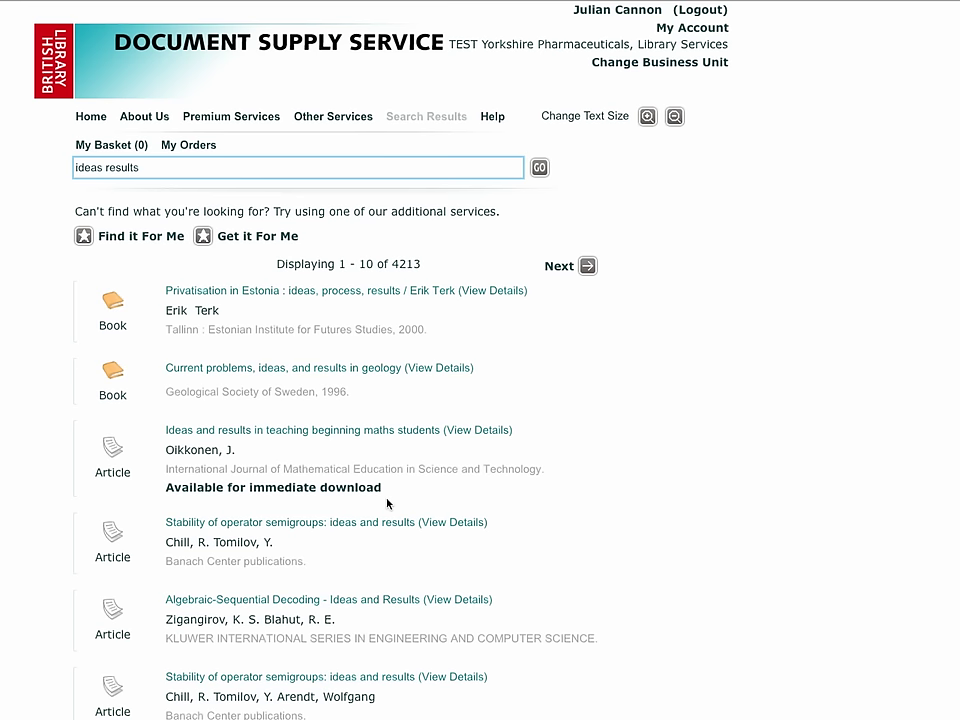
Open the New Order page for the 2009 Oikkonen article 'Ideas and results in teaching beginning maths students'.
{"action": "left_click", "coordinate": [242, 432]}
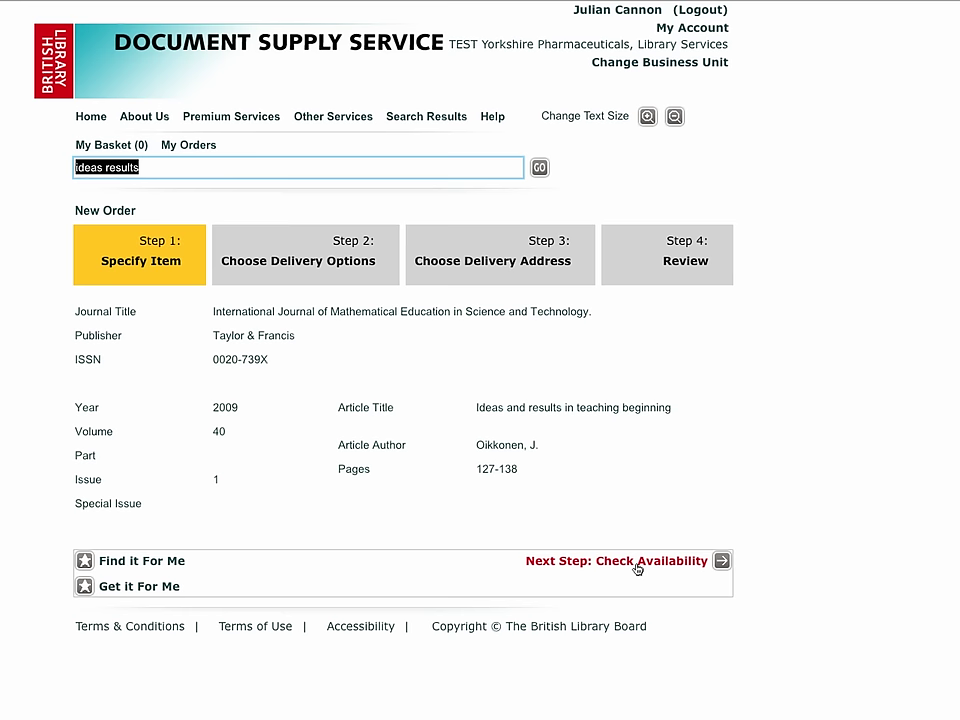
Check availability and review delivery options: Encrypted Download, Within 4 Days, Standard quality, £35.10 total.
{"action": "left_click", "coordinate": [636, 566]}
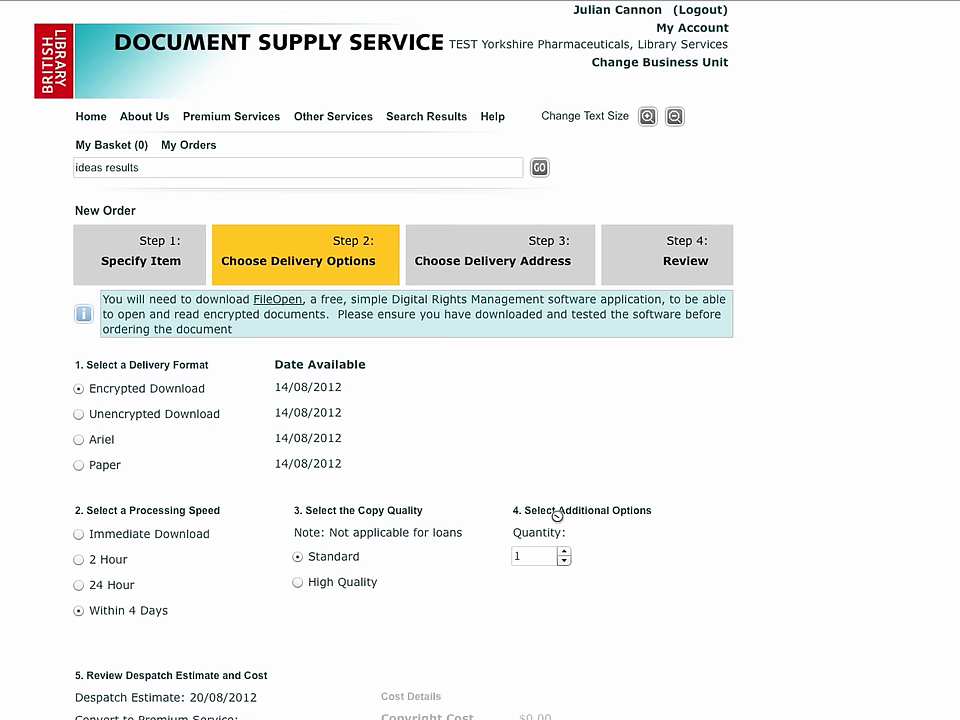
{"action": "scroll", "coordinate": [557, 516], "scroll_direction": "down", "scroll_amount": 2}
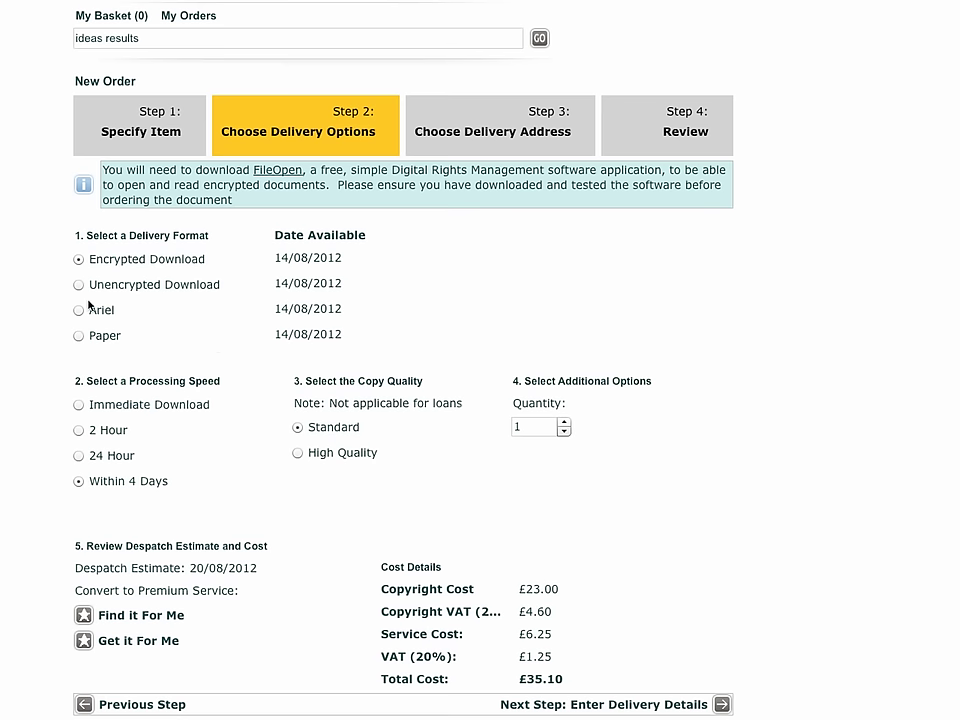
Try Paper delivery and 2 Hour speed, return to Within 4 Days, and keep Library Privilege enabled.
{"action": "left_click", "coordinate": [79, 336]}
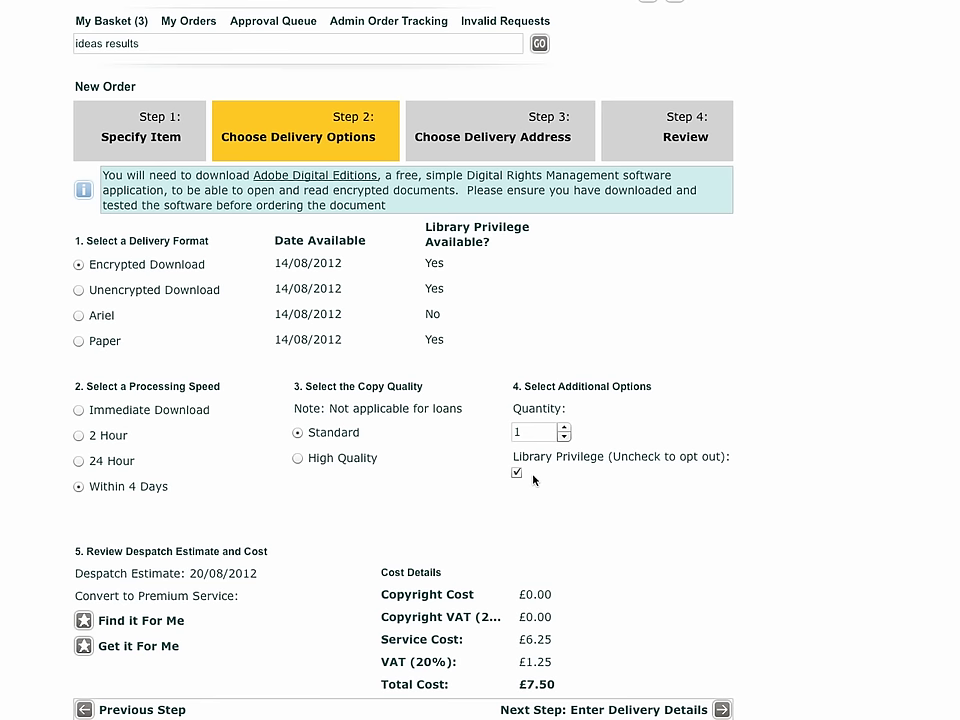
{"action": "left_click", "coordinate": [79, 436]}
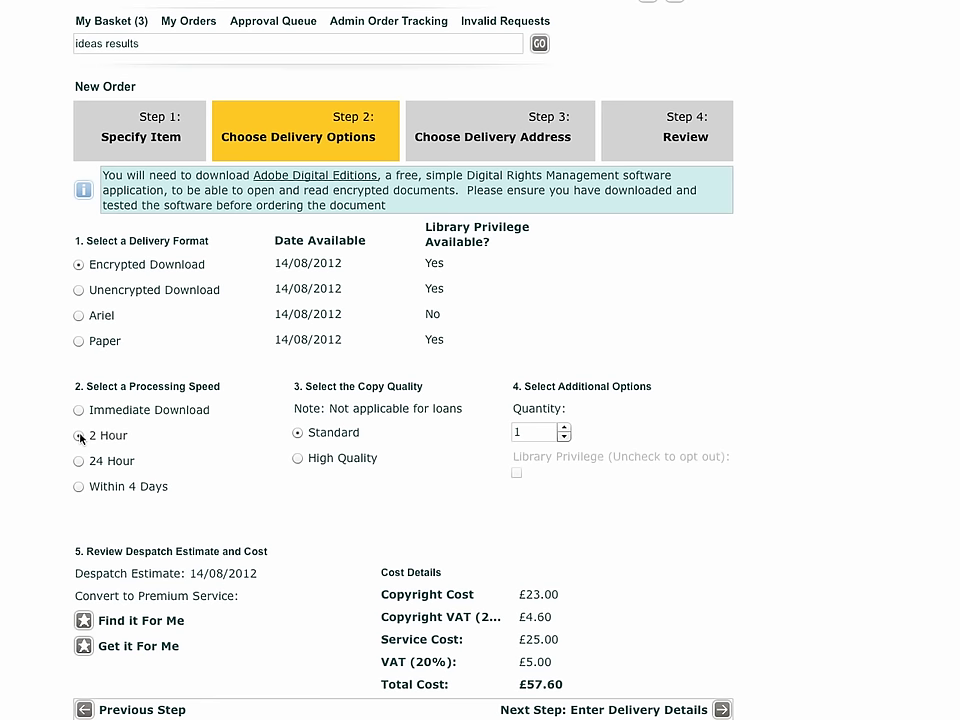
{"action": "left_click", "coordinate": [79, 487]}
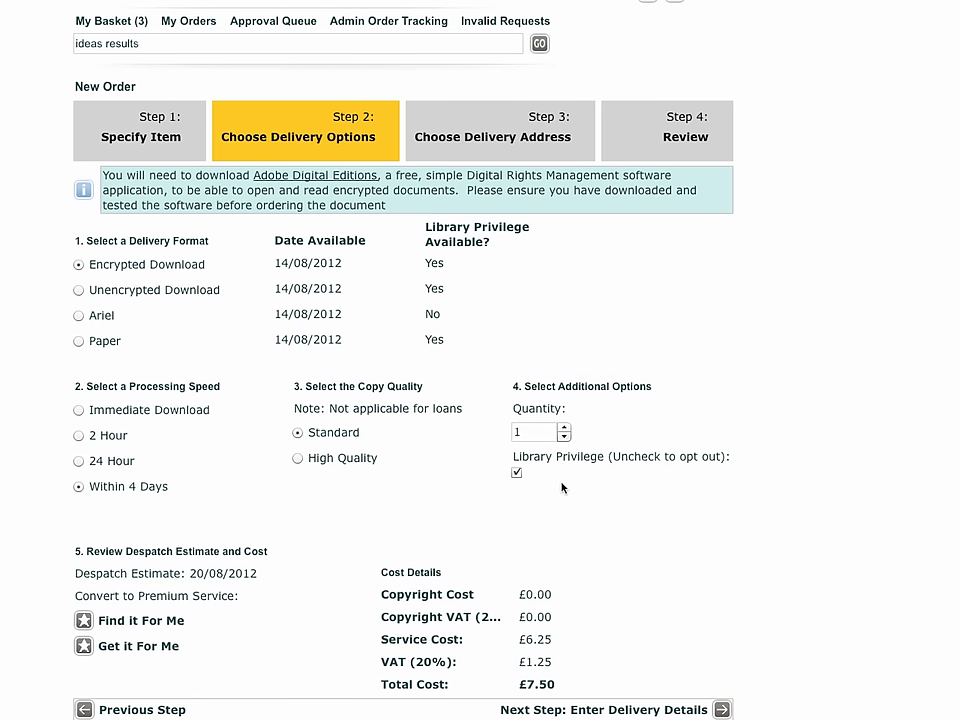
{"action": "left_click", "coordinate": [517, 473]}
{"action": "left_click", "coordinate": [517, 473]}
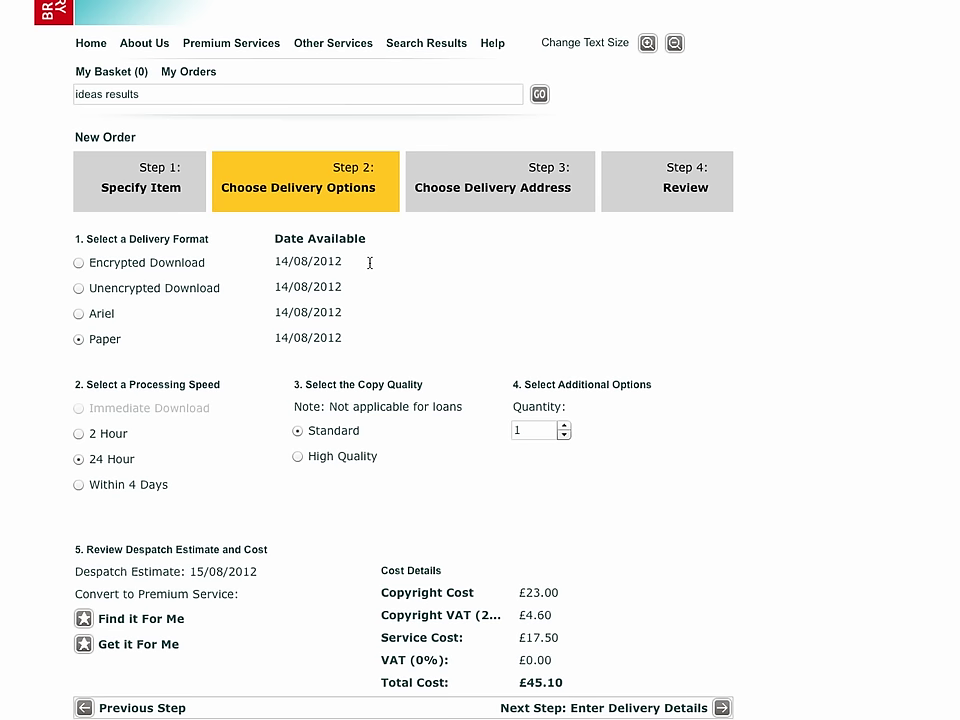
Choose Encrypted Download at 24 Hour speed for £46.80 and proceed to the delivery address step.
{"action": "left_click", "coordinate": [78, 263]}
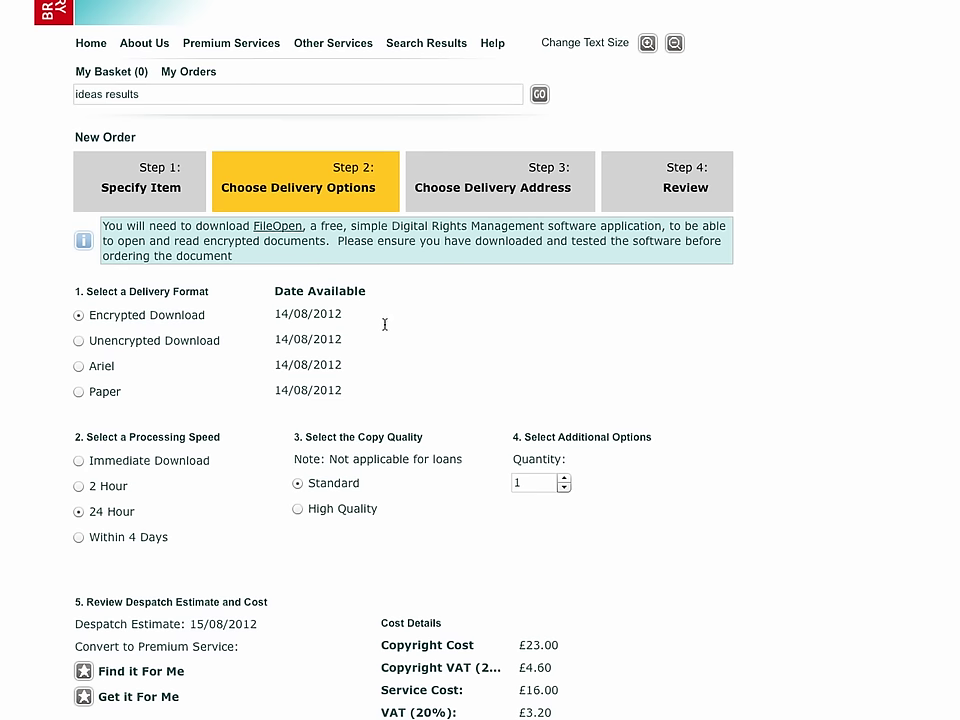
{"action": "scroll", "coordinate": [385, 326], "scroll_direction": "down", "scroll_amount": 1}
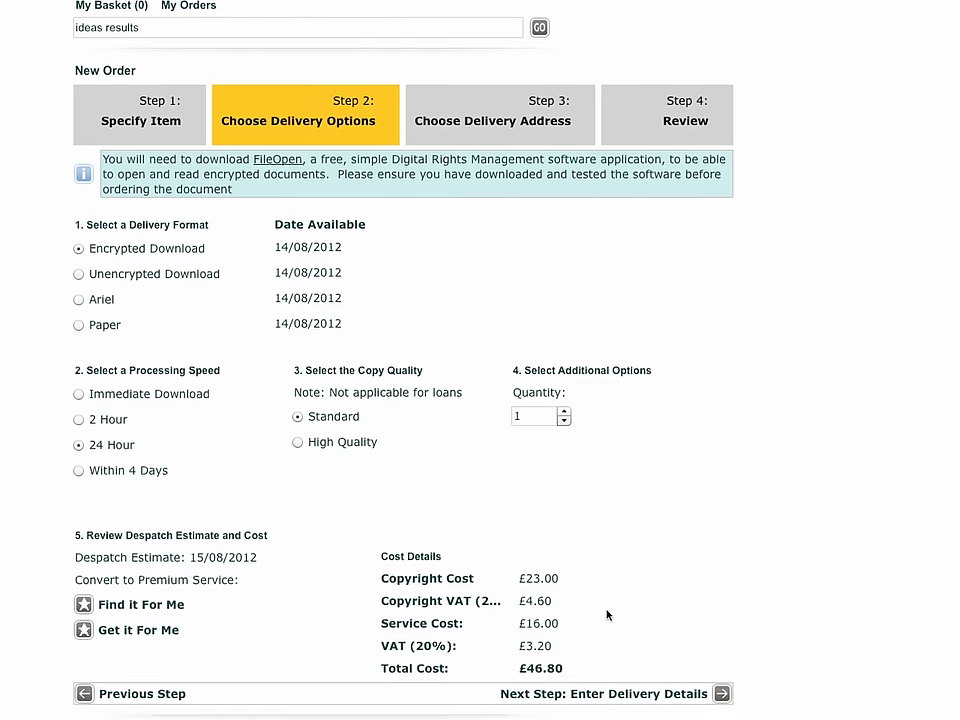
{"action": "left_click", "coordinate": [647, 695]}
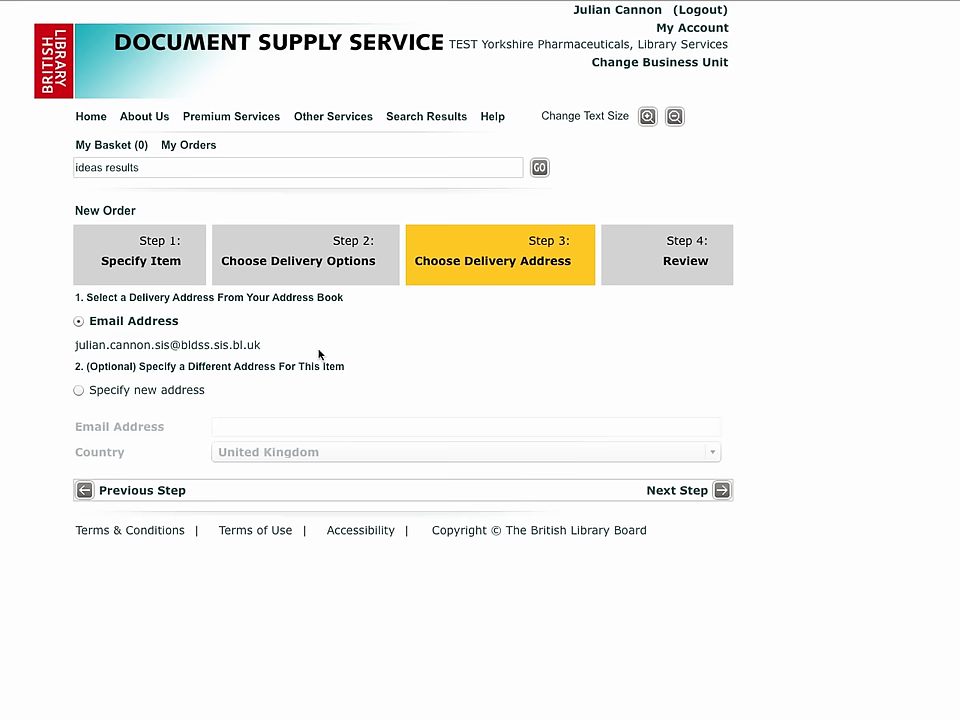
Add the article to the basket with order reference 15763 and note 'needed for research project'.
{"action": "left_click", "coordinate": [689, 492]}
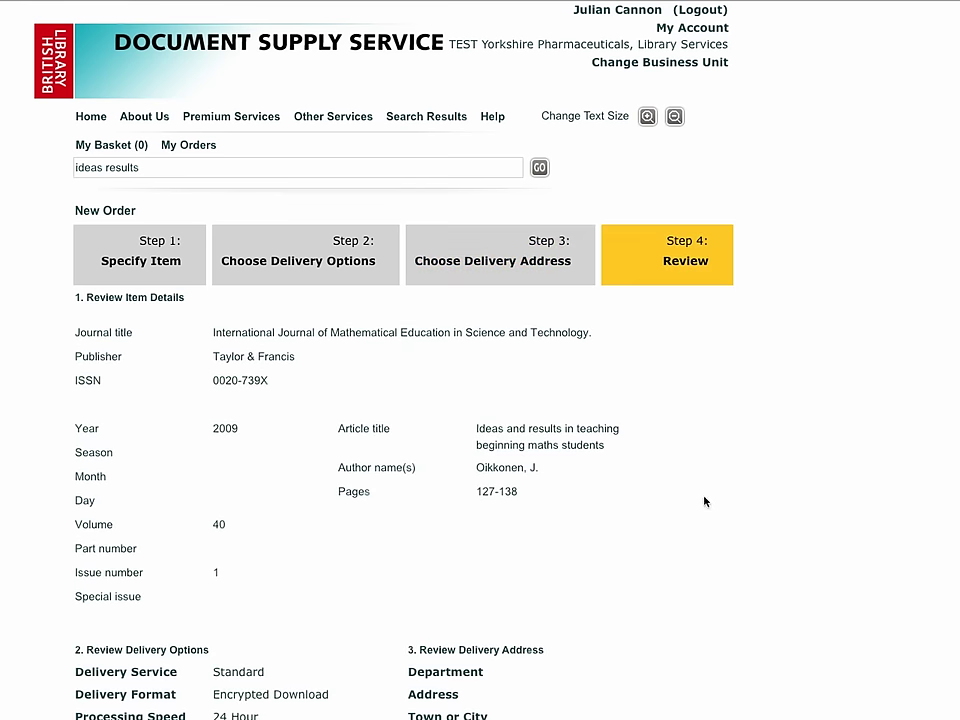
{"action": "scroll", "coordinate": [811, 464], "scroll_direction": "down", "scroll_amount": 3}
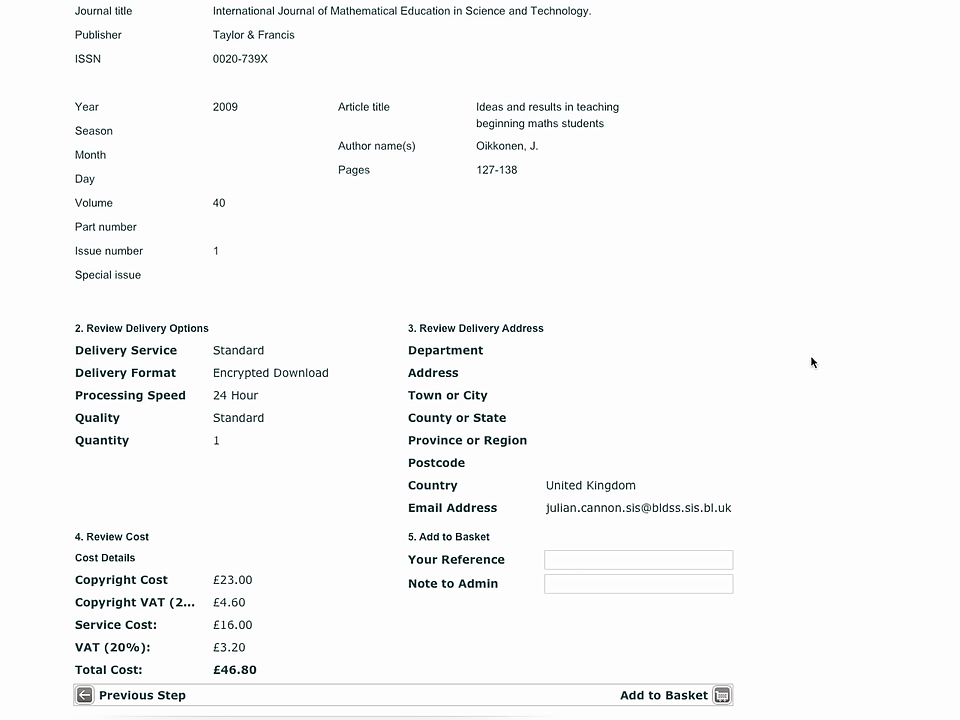
{"action": "left_click", "coordinate": [638, 559]}
{"action": "type", "text": "15763"}
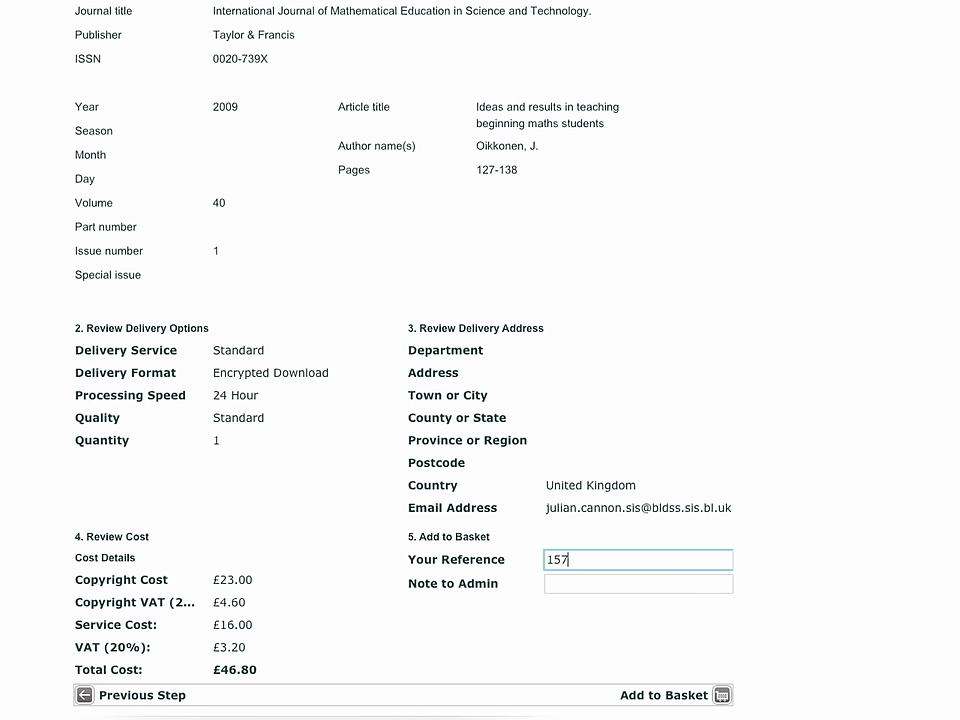
{"action": "left_click", "coordinate": [629, 583]}
{"action": "type", "text": "needed for r"}
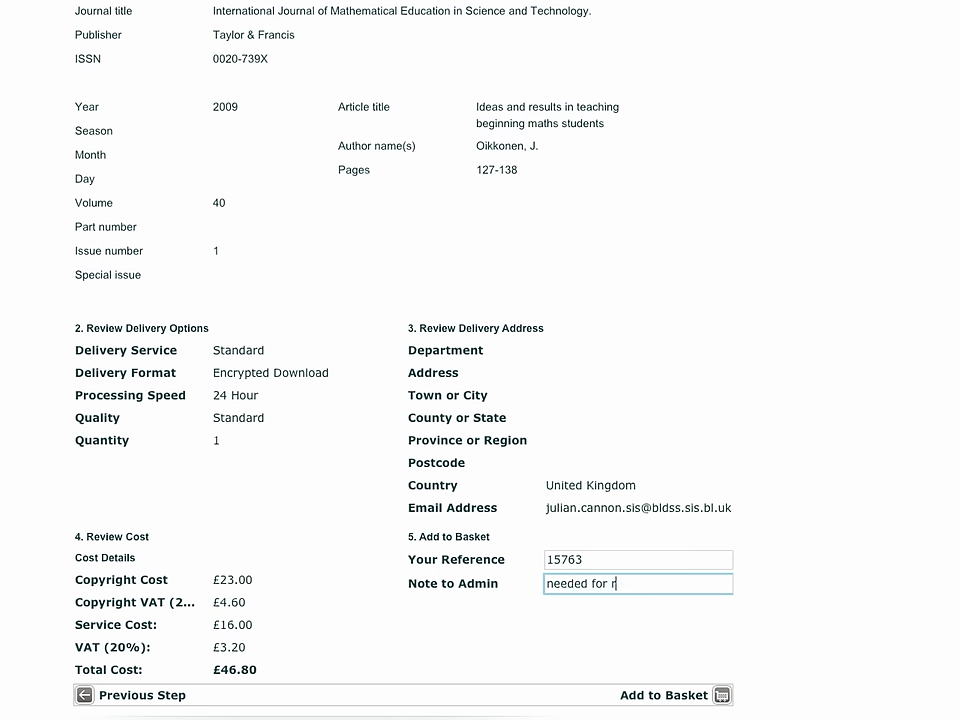
{"action": "type", "text": "esearch project"}
{"action": "left_click", "coordinate": [678, 698]}
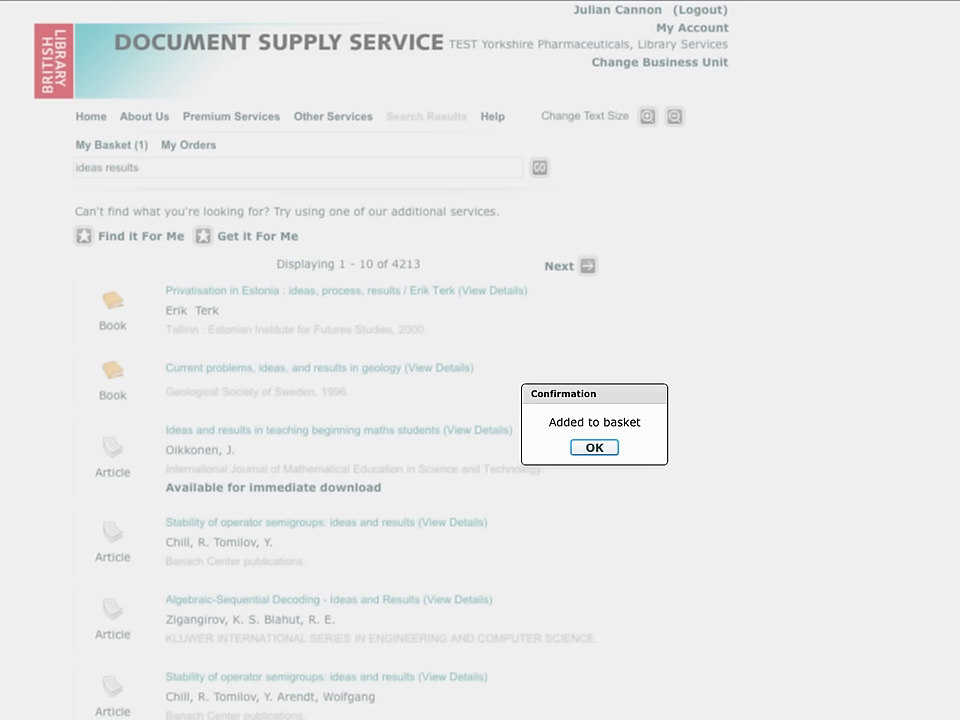
Dismiss the basket confirmation and search the catalogue for 'turkish biology'.
{"action": "left_click", "coordinate": [594, 447]}
{"action": "type", "text": "turkis"}
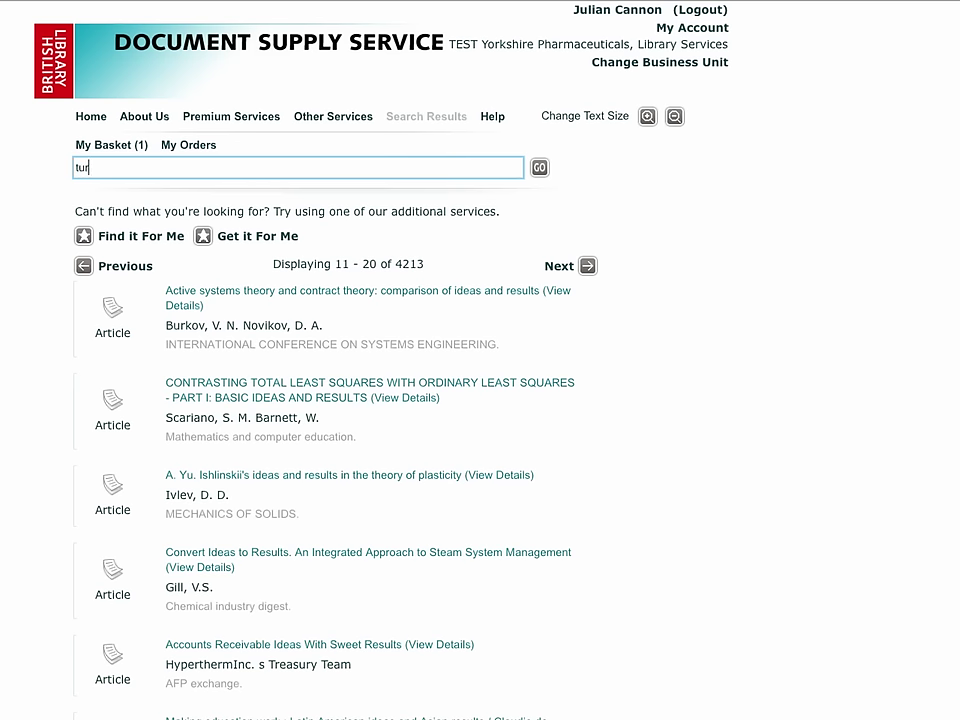
{"action": "type", "text": "h biology"}
{"action": "key", "text": "Return"}
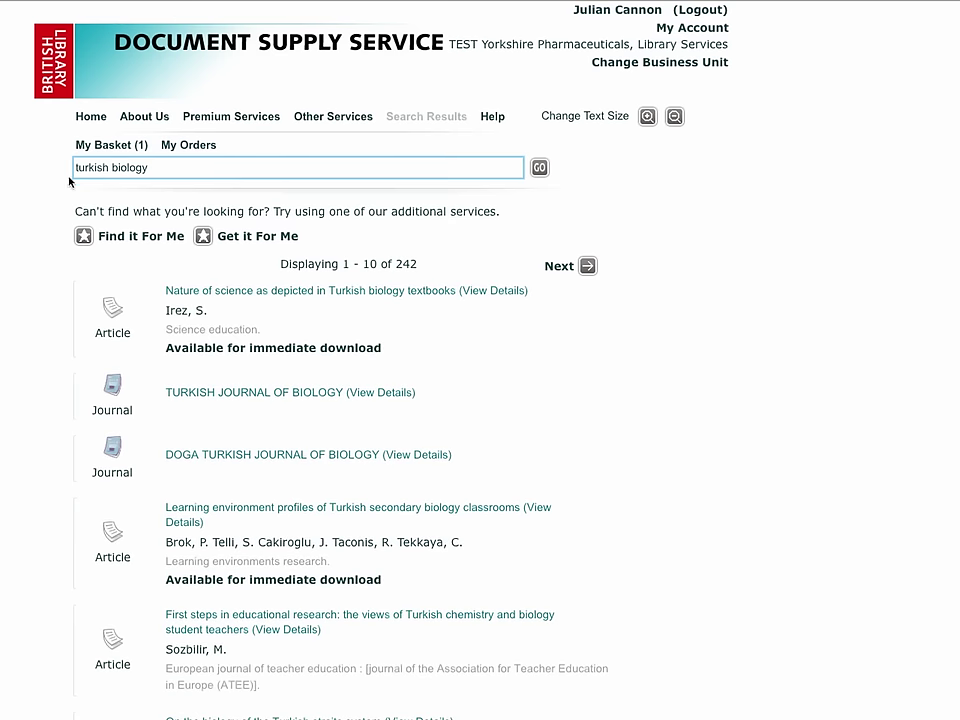
Start an order from the TURKISH JOURNAL OF BIOLOGY entry with year 1979 and month December.
{"action": "left_click", "coordinate": [266, 393]}
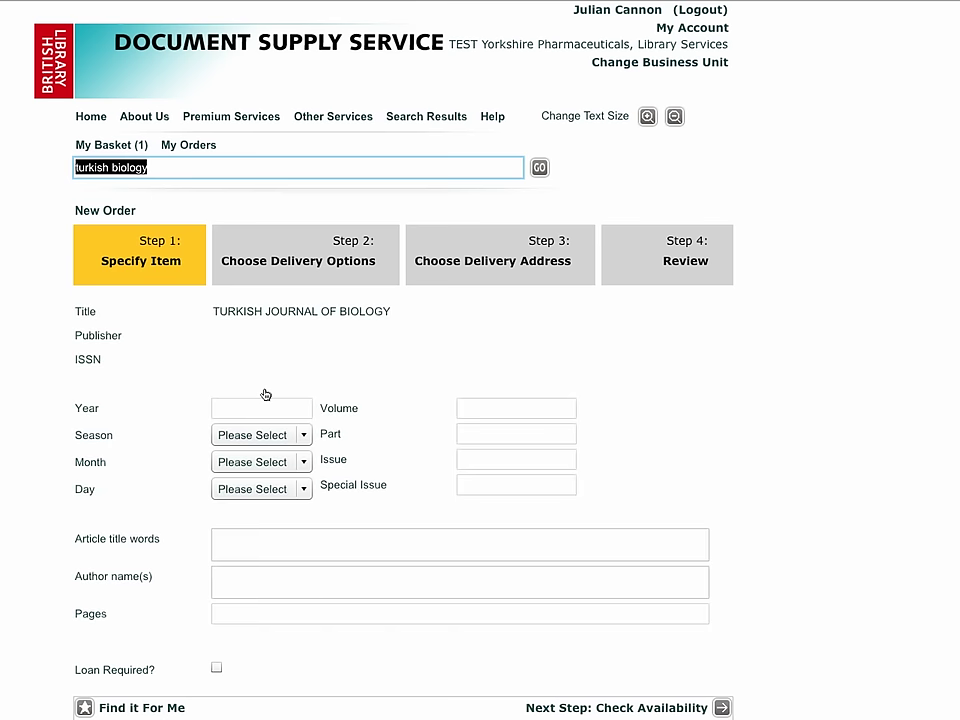
{"action": "left_click", "coordinate": [260, 404]}
{"action": "type", "text": "1979"}
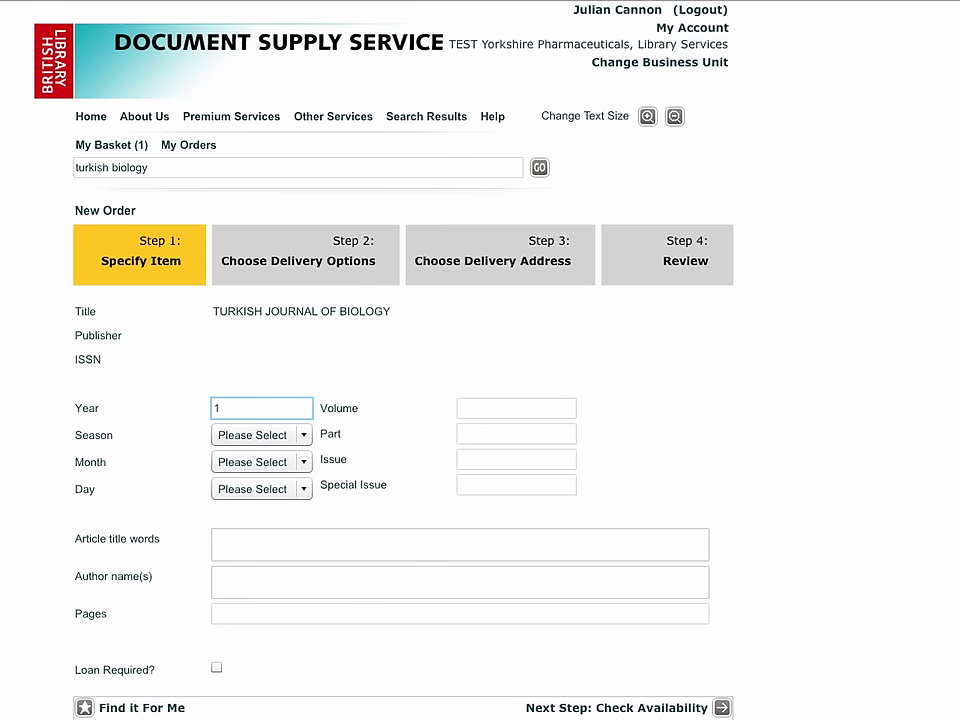
{"action": "left_click", "coordinate": [303, 462]}
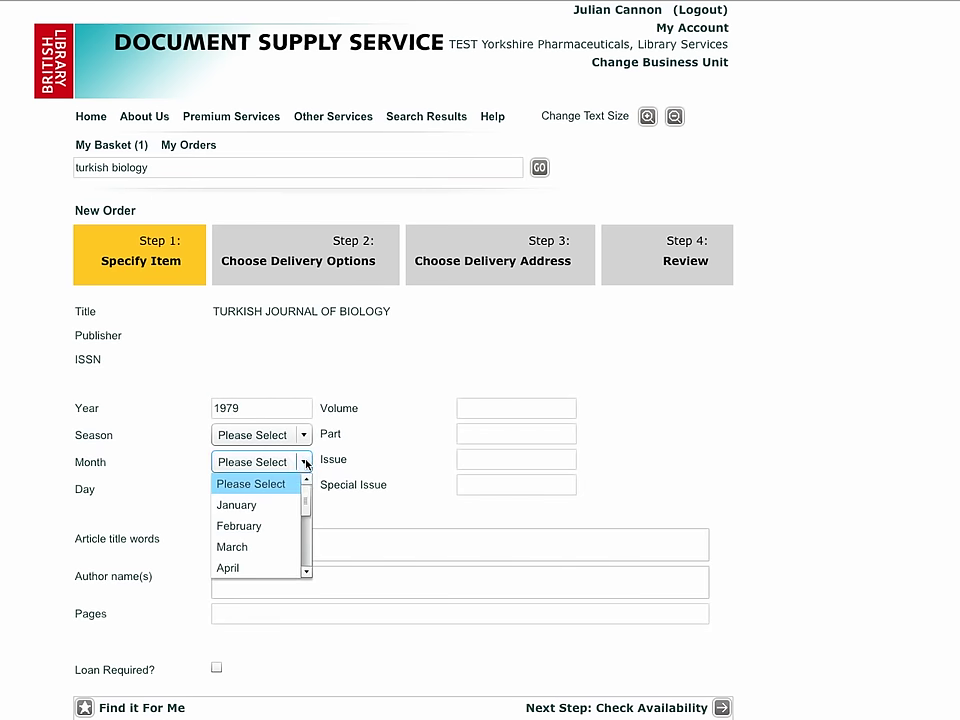
{"action": "left_click_drag", "start_coordinate": [305, 497], "coordinate": [306, 561]}
{"action": "left_click", "coordinate": [336, 568]}
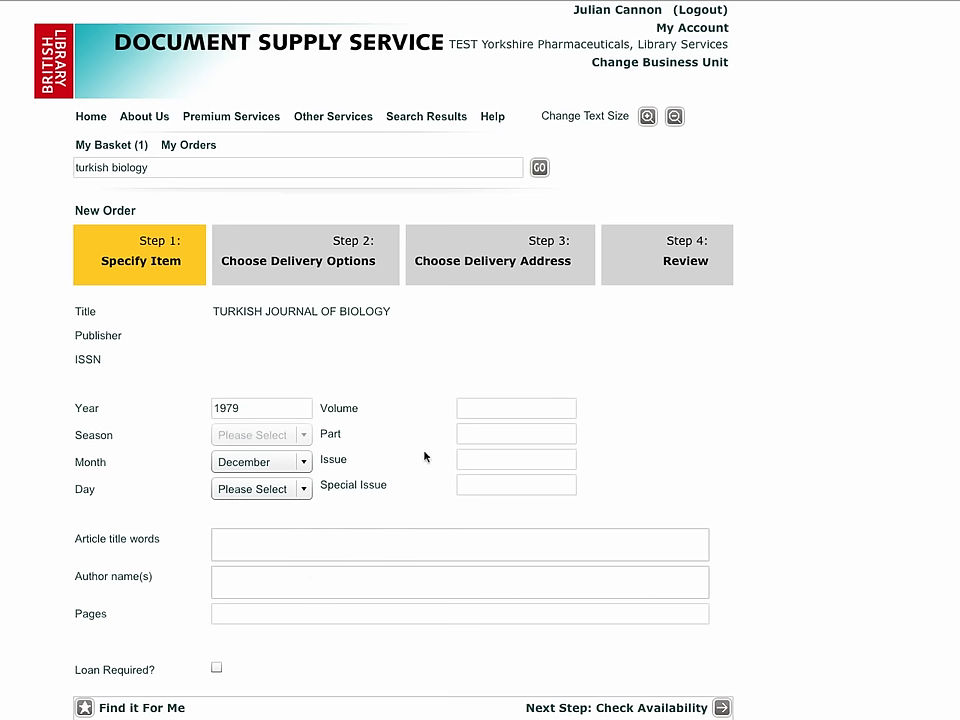
Enter volume 3, part 2 and title words 'synthesis in plants'.
{"action": "left_click", "coordinate": [469, 411]}
{"action": "type", "text": "3"}
{"action": "left_click", "coordinate": [477, 435]}
{"action": "type", "text": "2"}
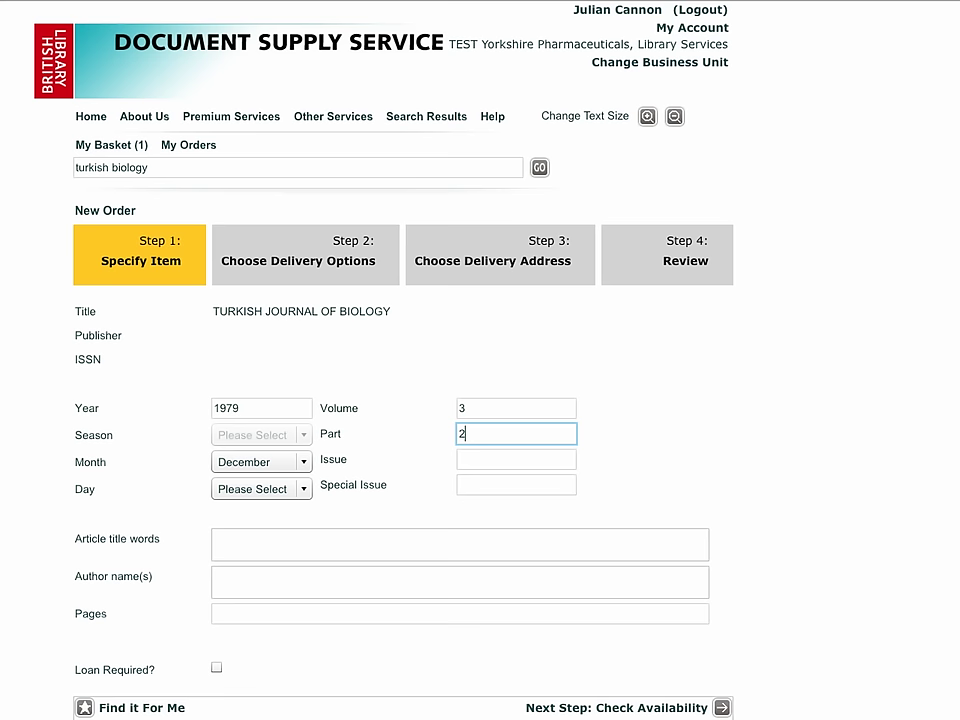
{"action": "left_click", "coordinate": [337, 541]}
{"action": "type", "text": "synthesis in pl"}
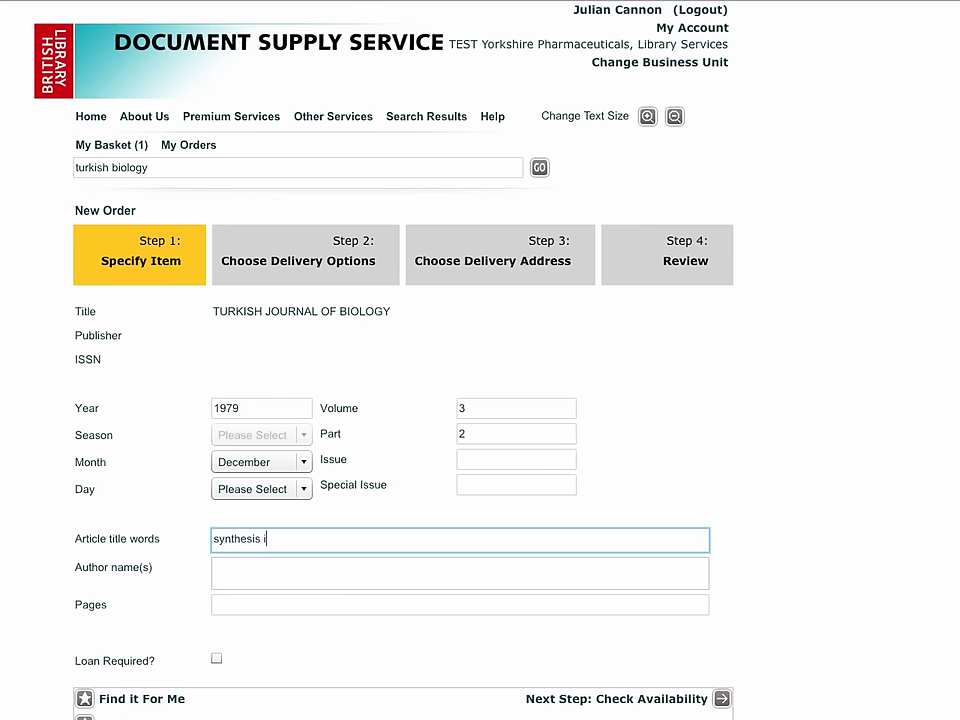
{"action": "type", "text": "ants"}
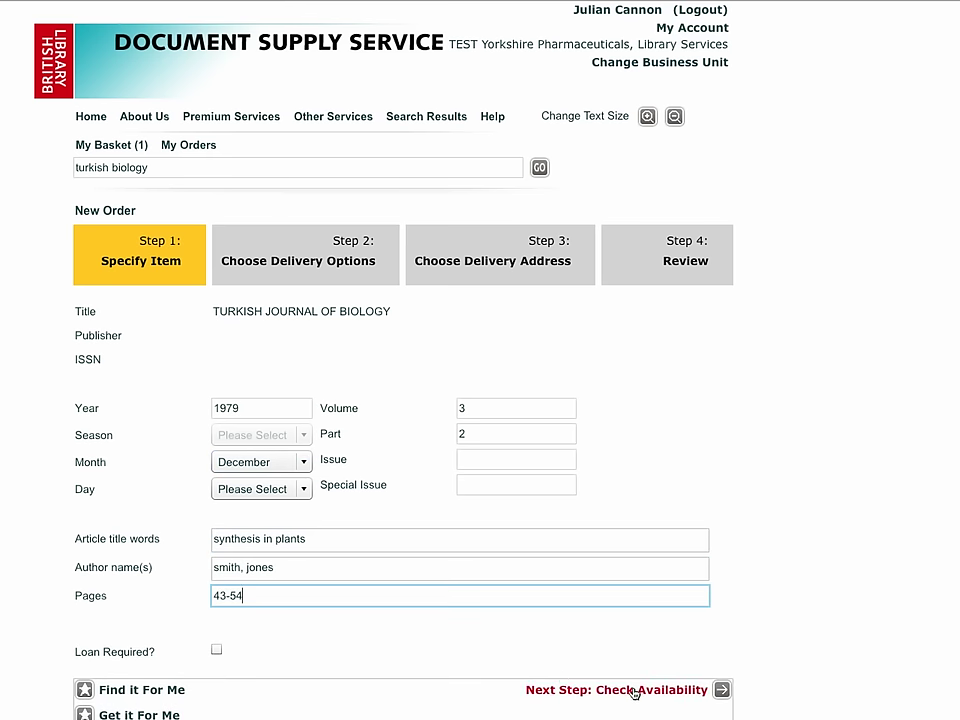
Check availability of the Turkish Journal of Biology article, showing a Within 4 Days loan at £11.60.
{"action": "left_click", "coordinate": [634, 690]}
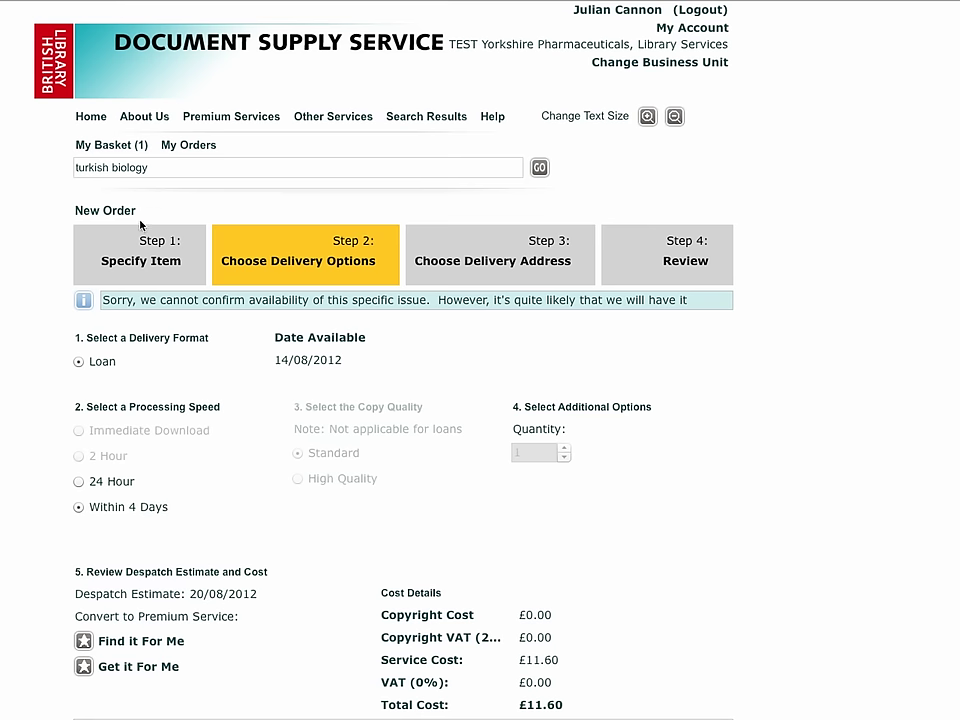
Open My Basket to view the maths teaching article totalling £46.80.
{"action": "left_click", "coordinate": [121, 150]}
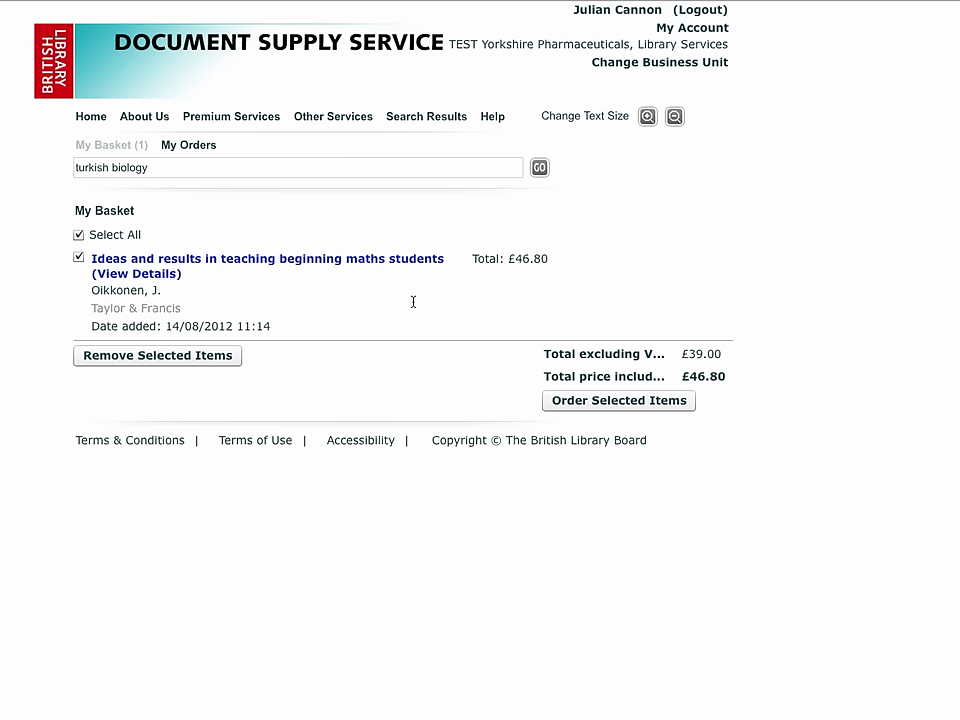
Submit the basket order for approval and highlight the resulting Order Reference Number.
{"action": "left_click", "coordinate": [624, 405]}
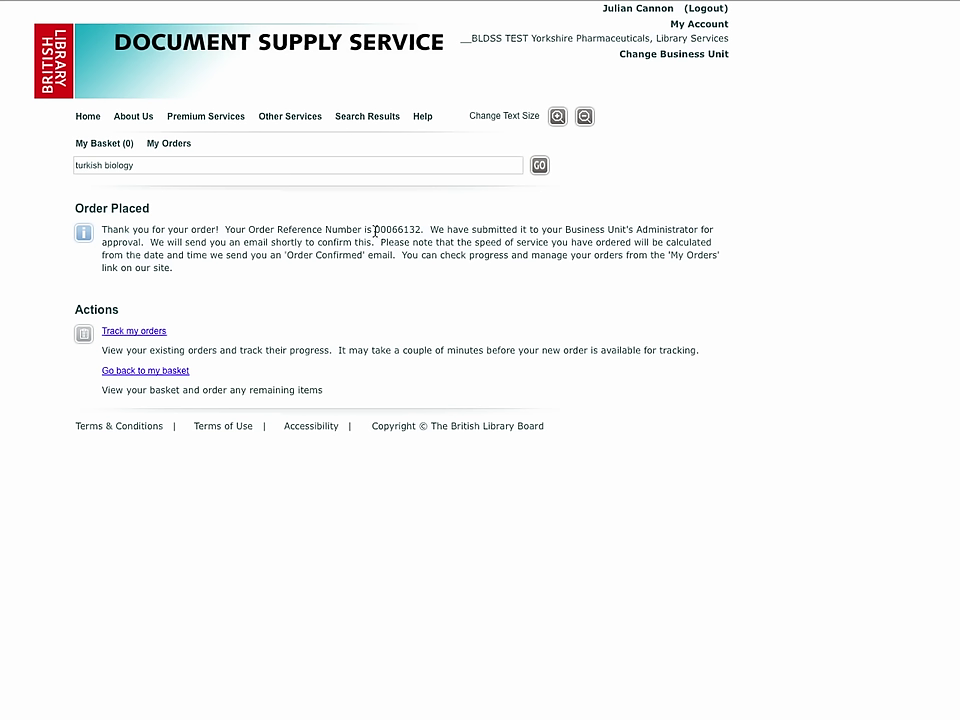
{"action": "left_click_drag", "start_coordinate": [375, 231], "coordinate": [421, 231]}
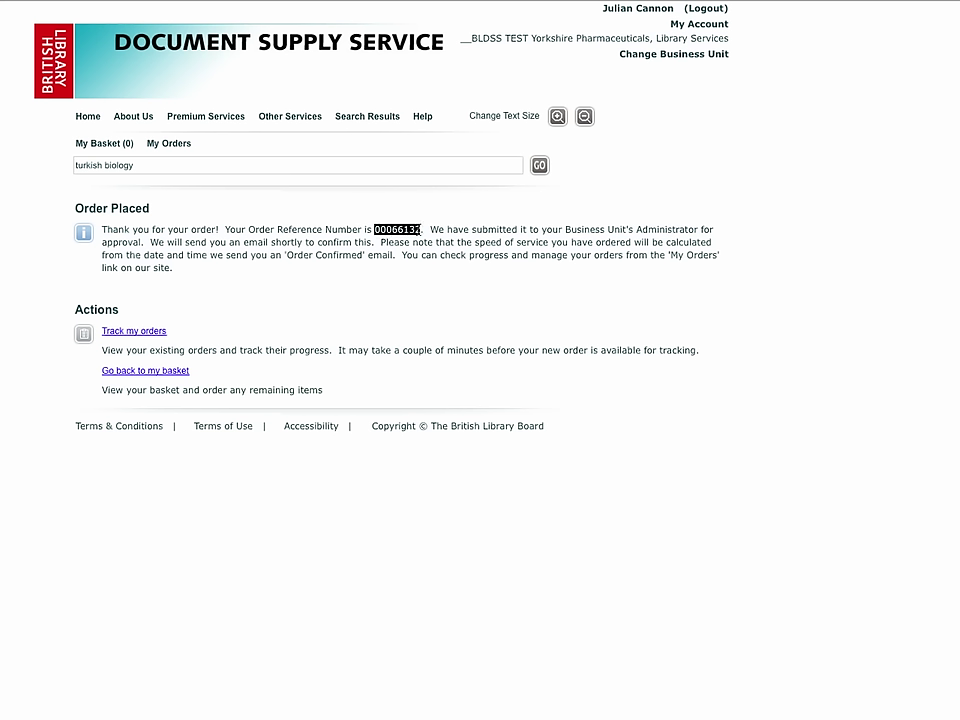